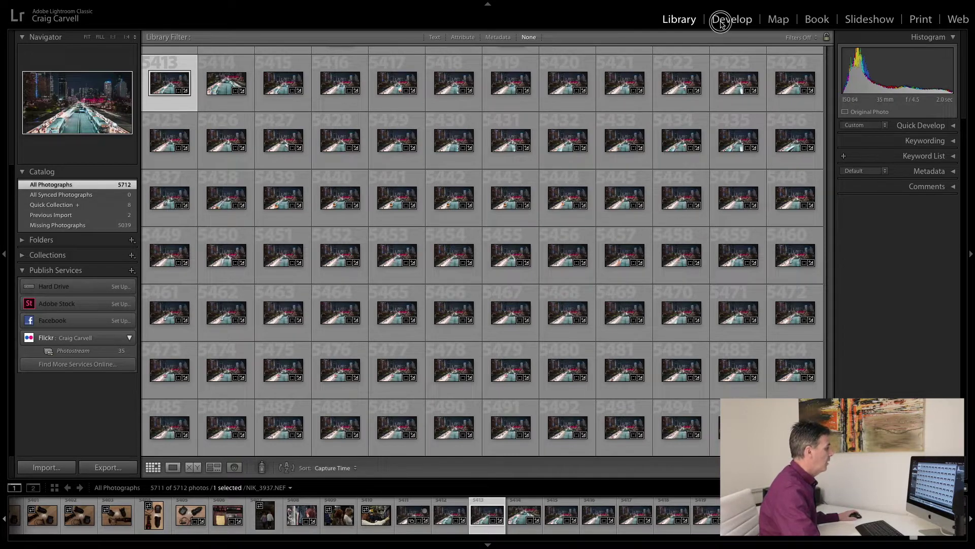
Open the bus-stop photo in Develop, compare it with the Before view, then zoom to 1:1
key("d")
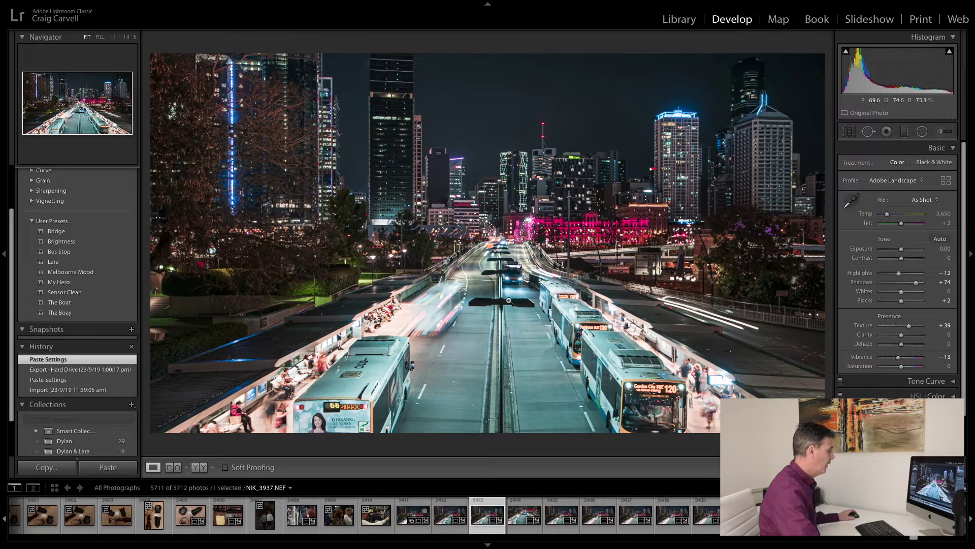
key("backslash")
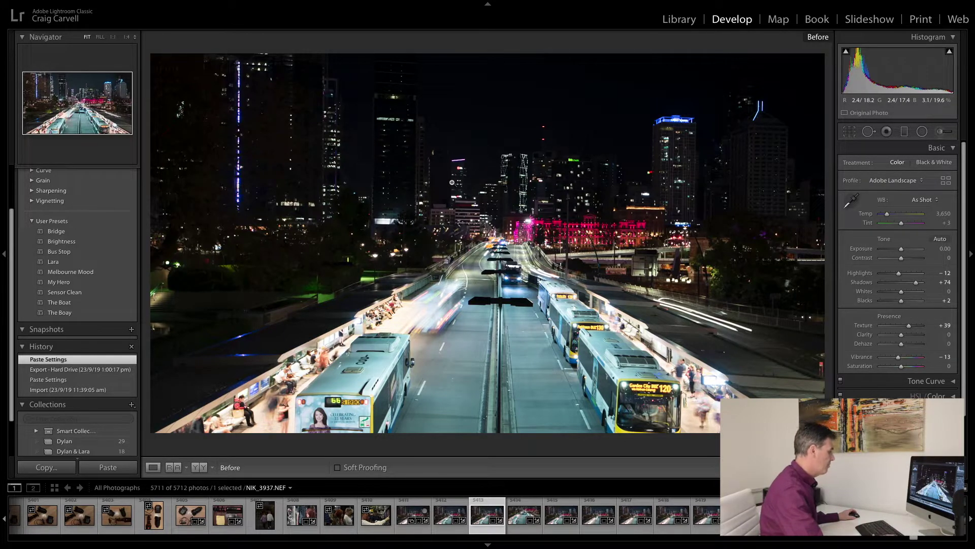
key("backslash")
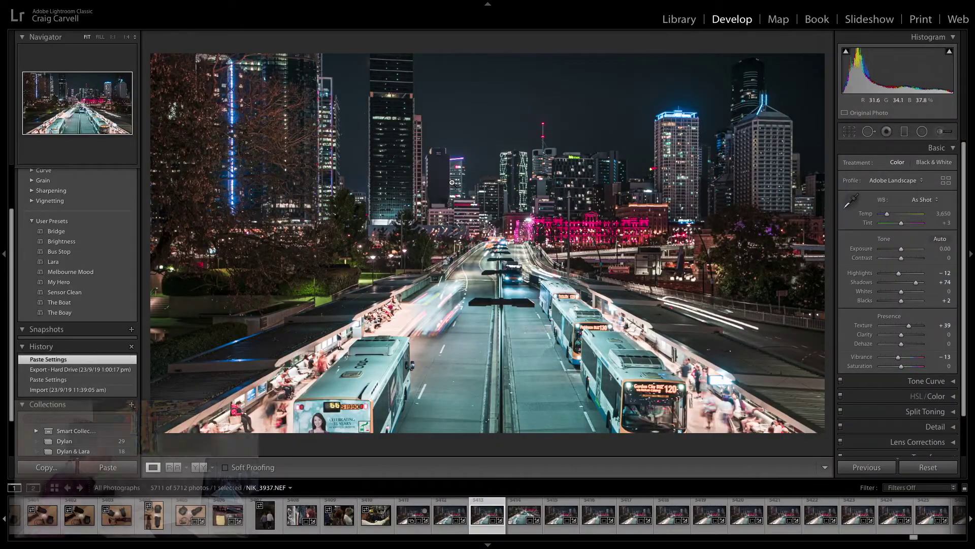
left_click(468, 255)
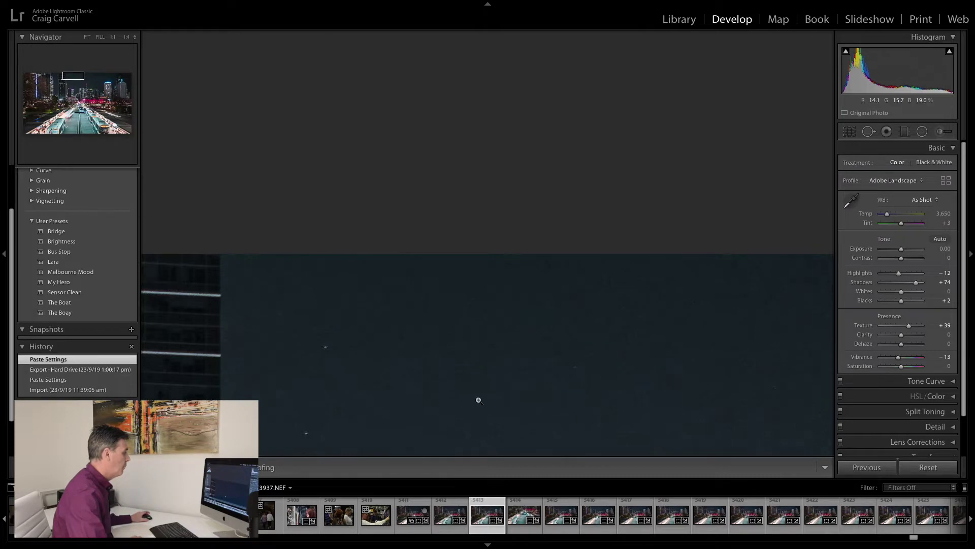
Fit photo 5413 back to the window and copy its develop settings
left_click(479, 400)
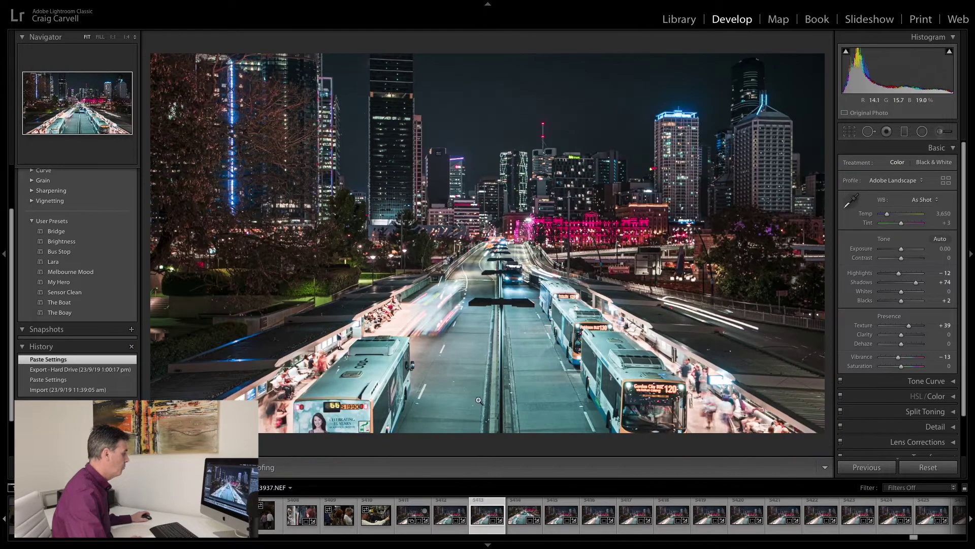
right_click(486, 520)
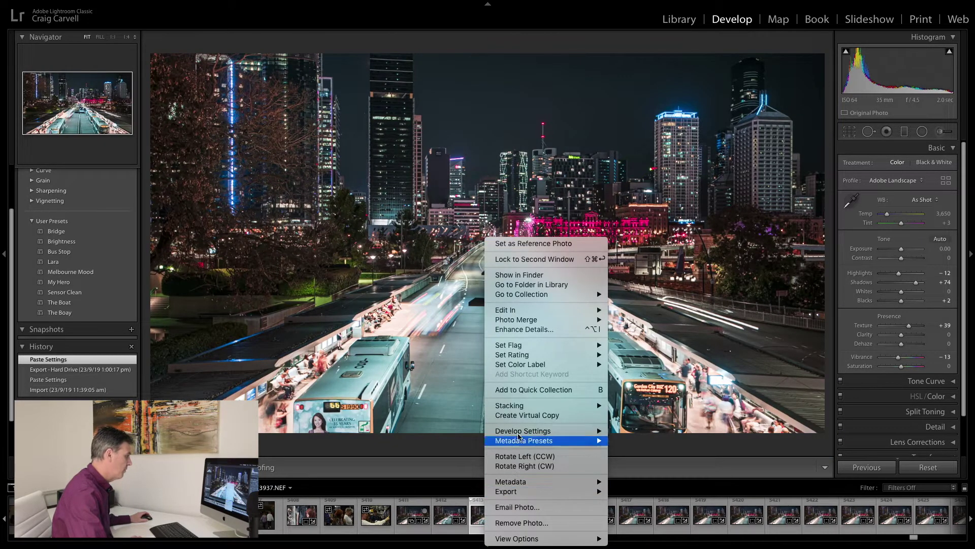
mouse_move(520, 432)
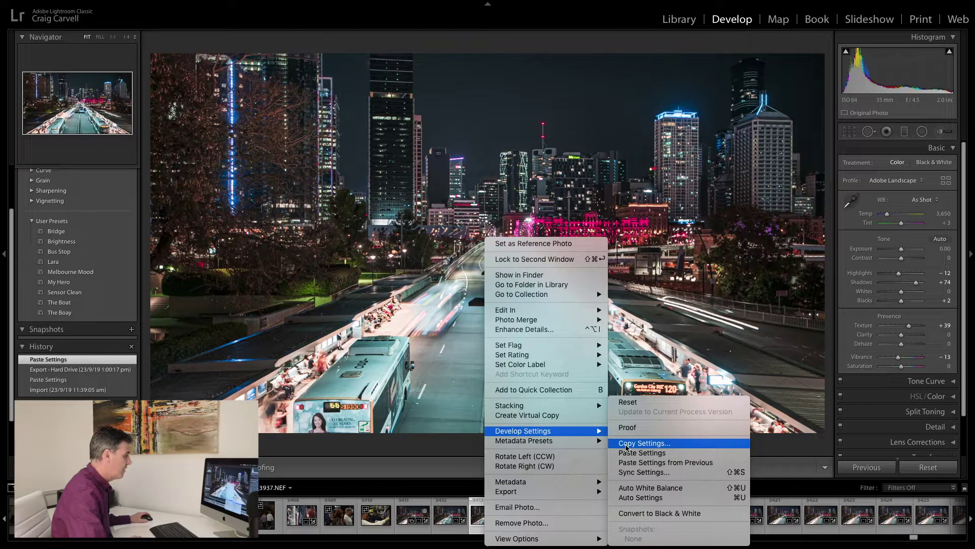
left_click(627, 444)
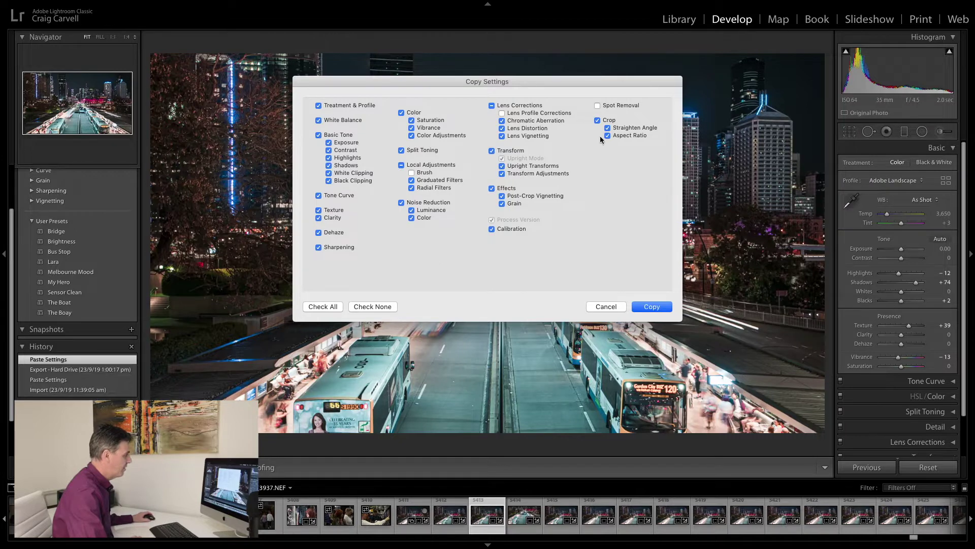
left_click(646, 306)
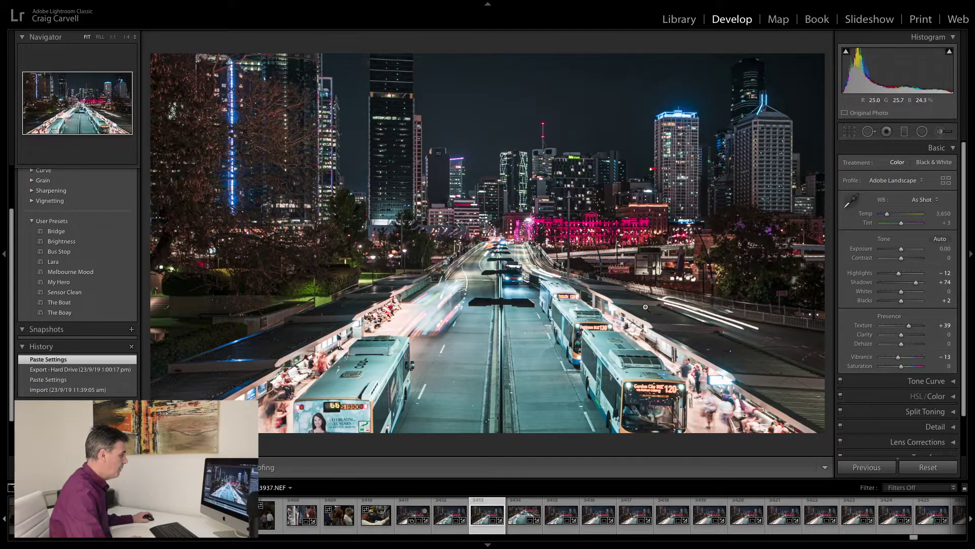
Select the following frames from 5414 onward and paste the copied develop settings onto them
left_click(526, 508)
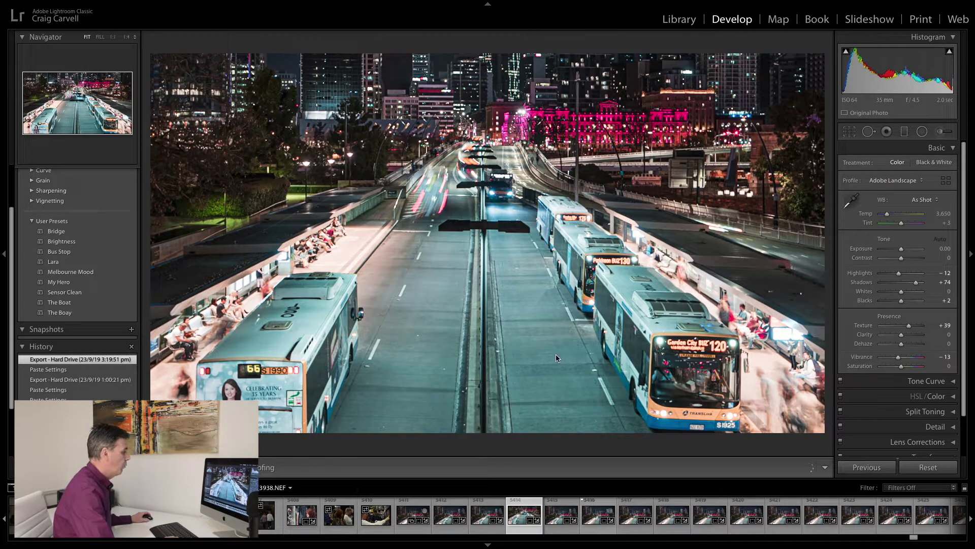
left_click(482, 512)
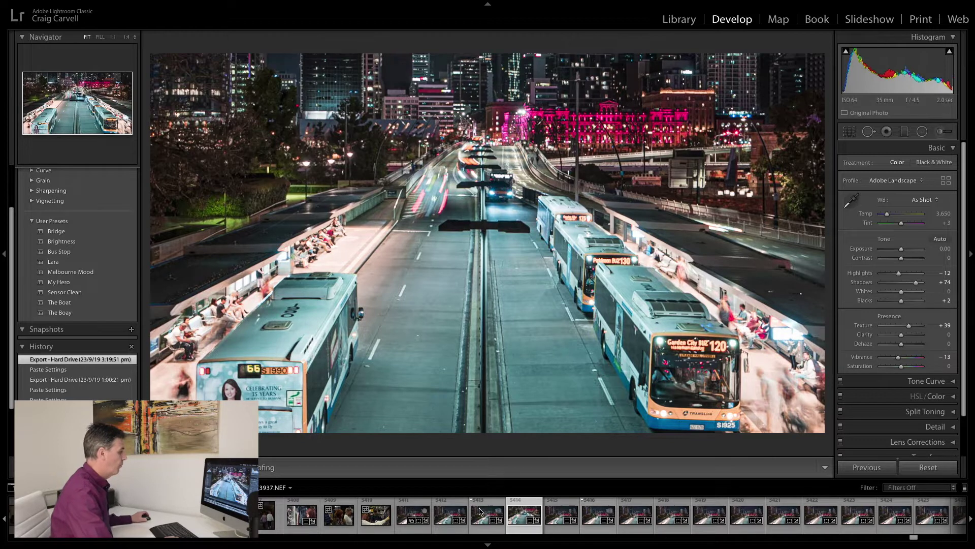
left_click(540, 510)
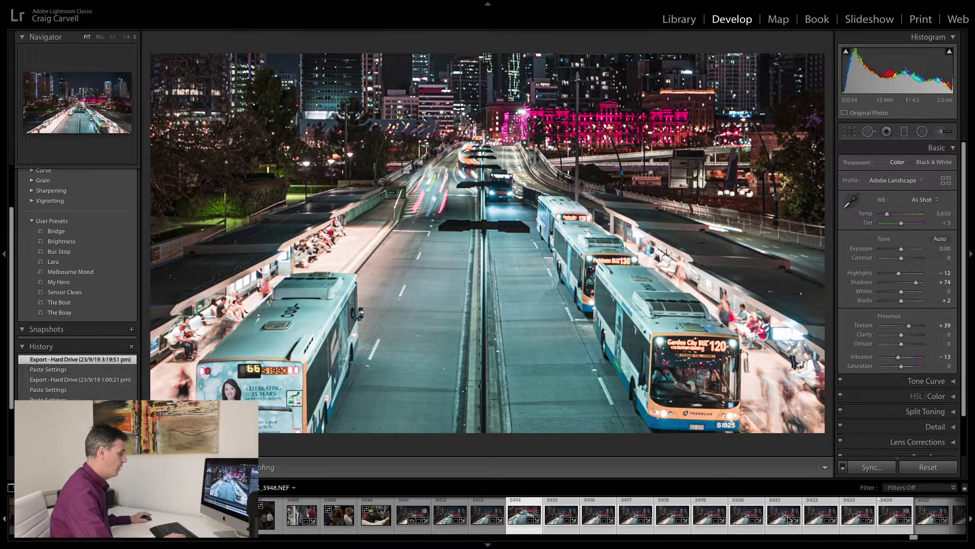
left_click(556, 513)
right_click(556, 513)
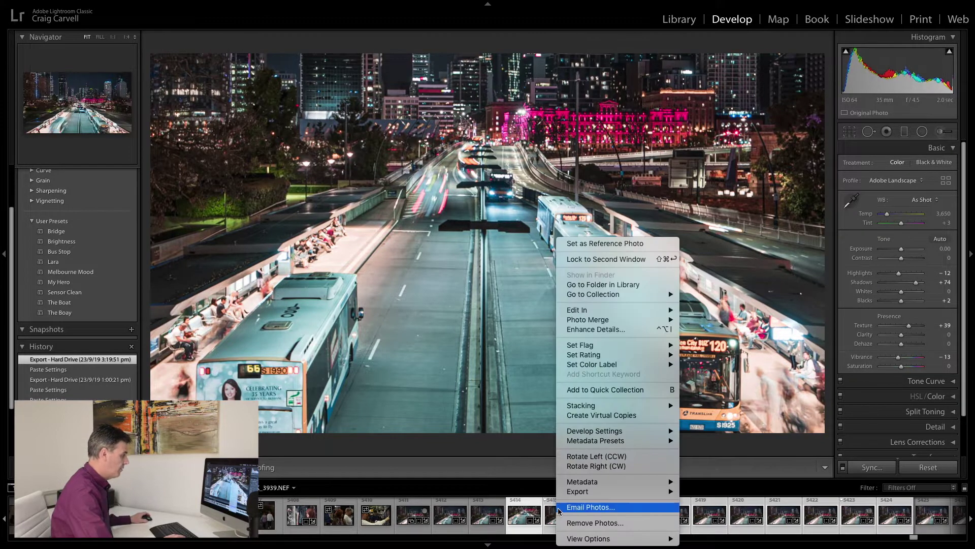
mouse_move(605, 431)
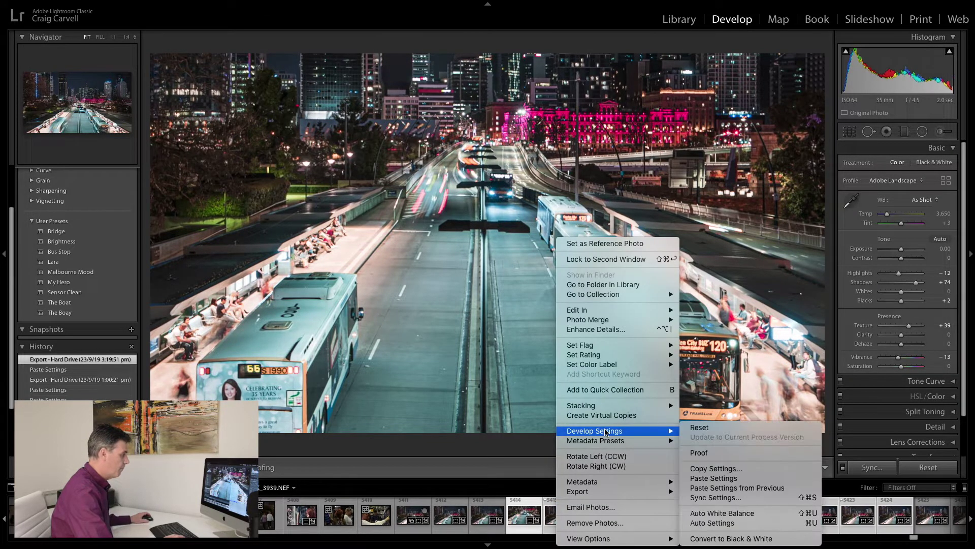
left_click(733, 478)
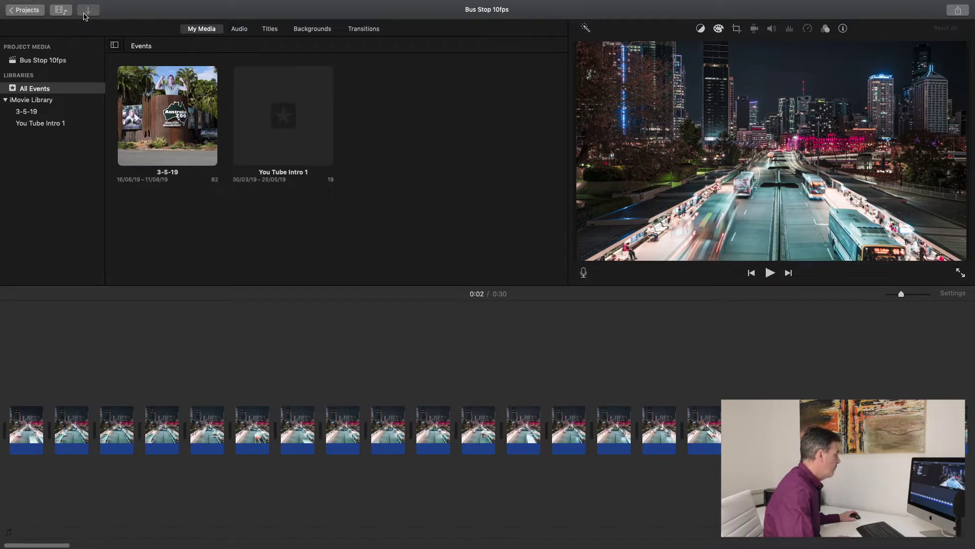
Once pasting finishes, start importing media into the Bus Stop 10fps iMovie project
left_click(86, 14)
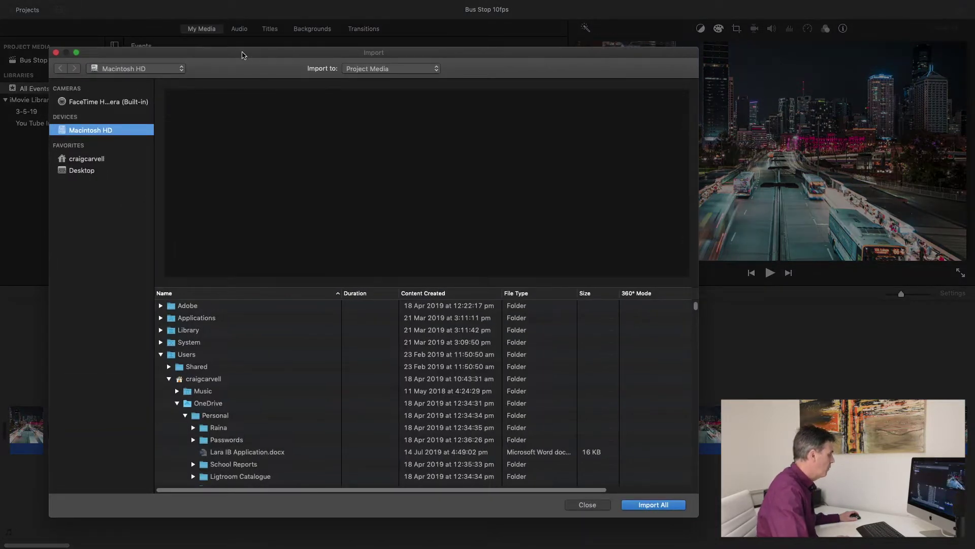
left_click_drag(242, 46, 299, 29)
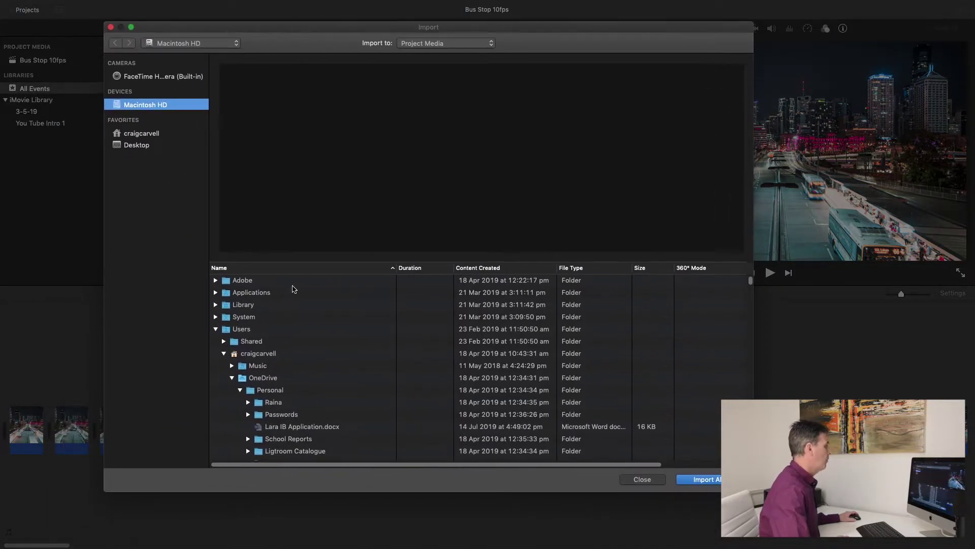
left_click(110, 28)
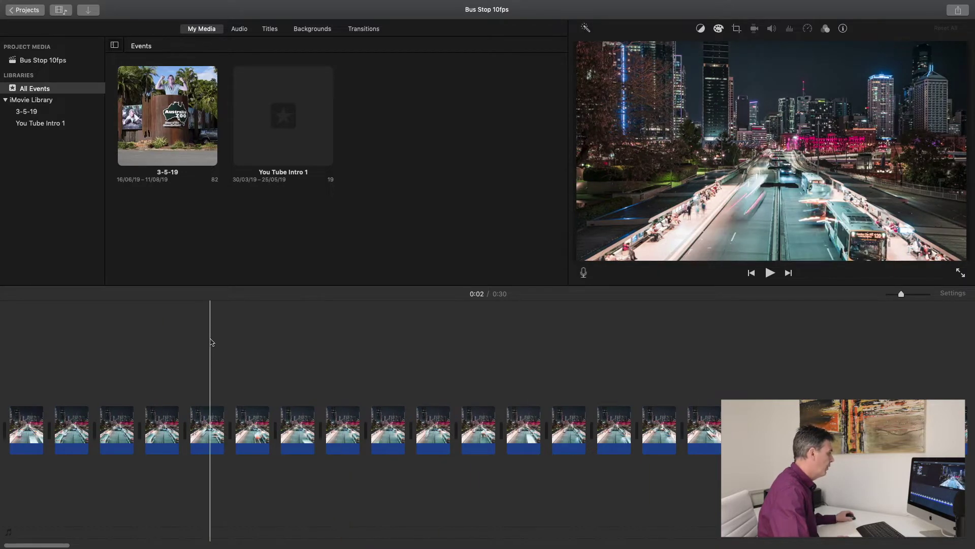
mouse_move(181, 2)
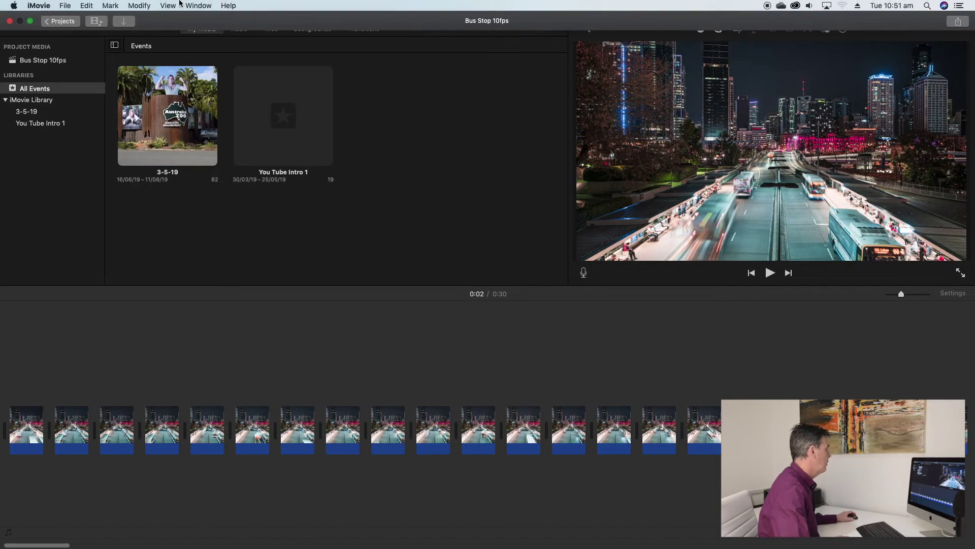
left_click(42, 8)
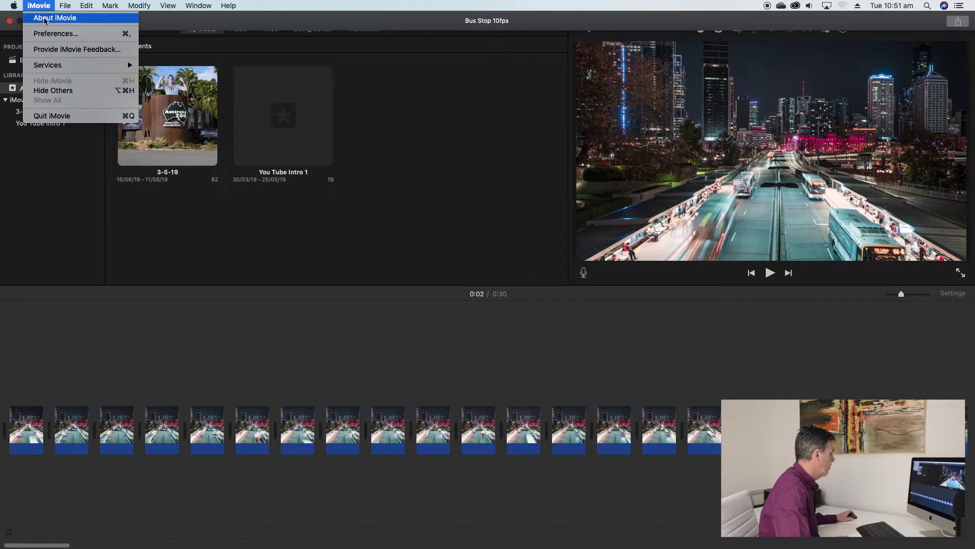
left_click(47, 34)
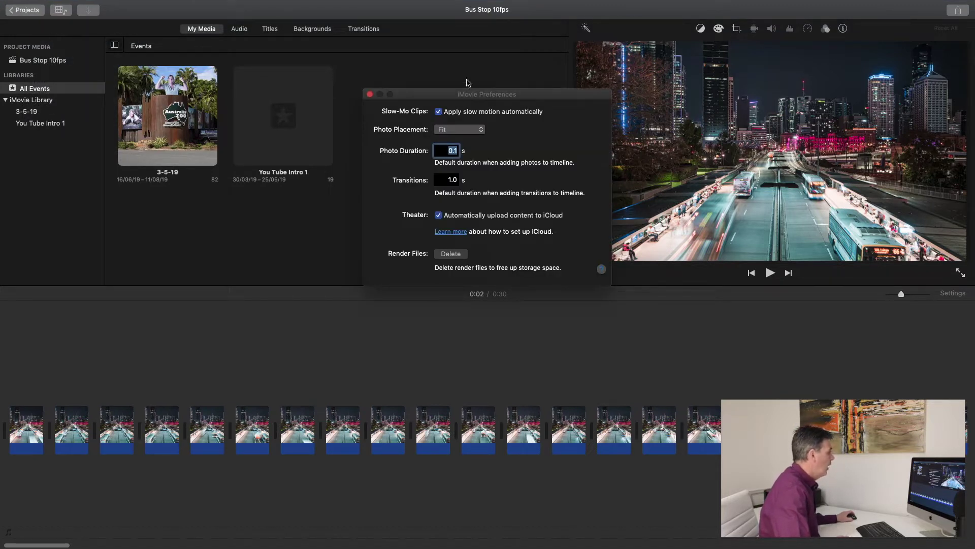
left_click_drag(457, 95, 437, 93)
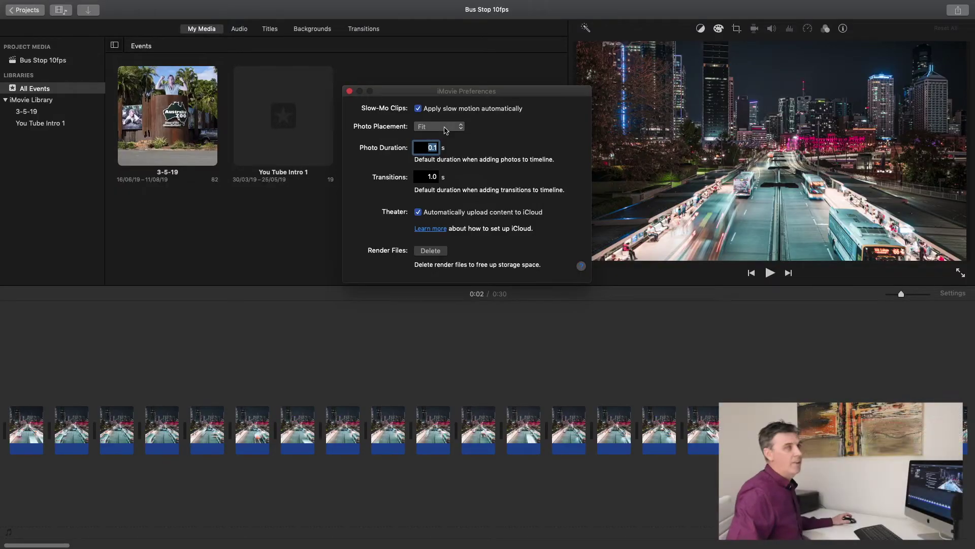
left_click(349, 91)
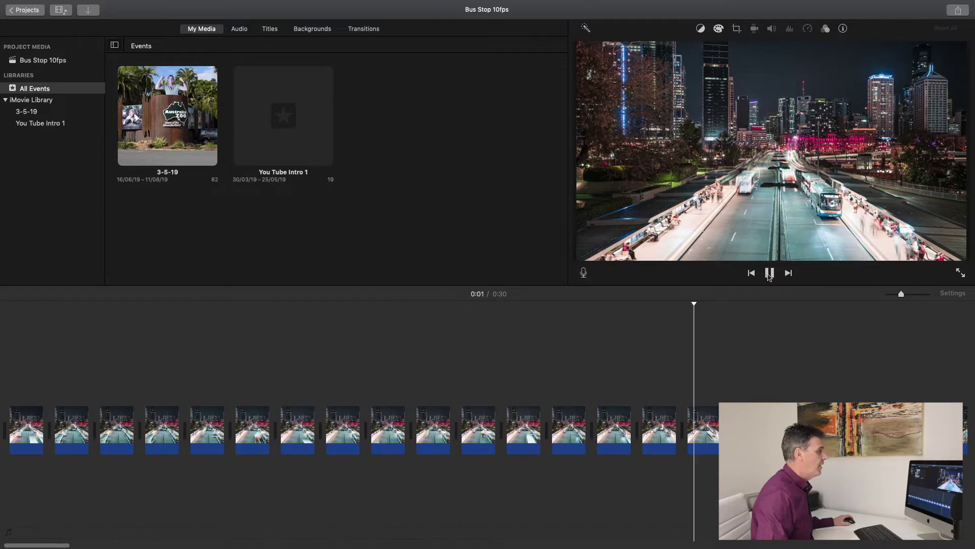
left_click(769, 274)
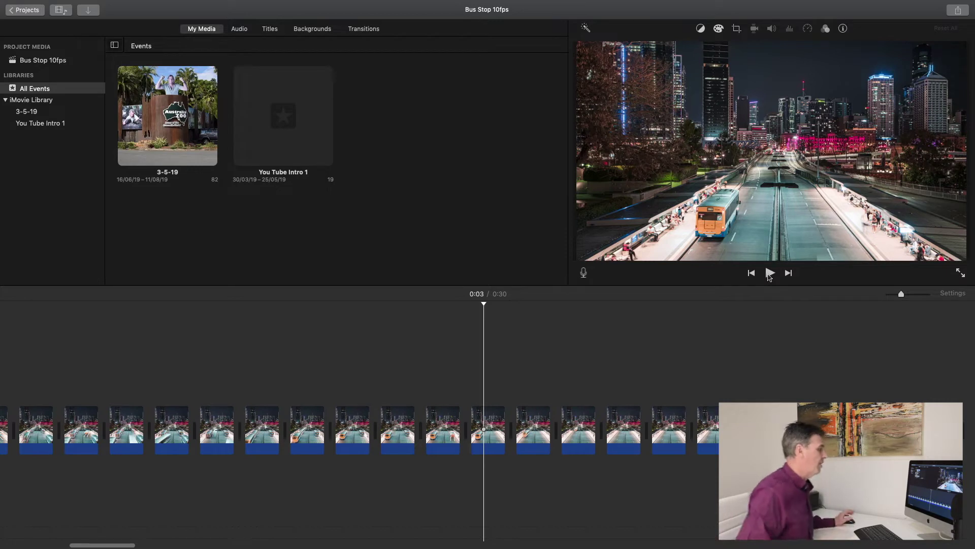
mouse_move(111, 2)
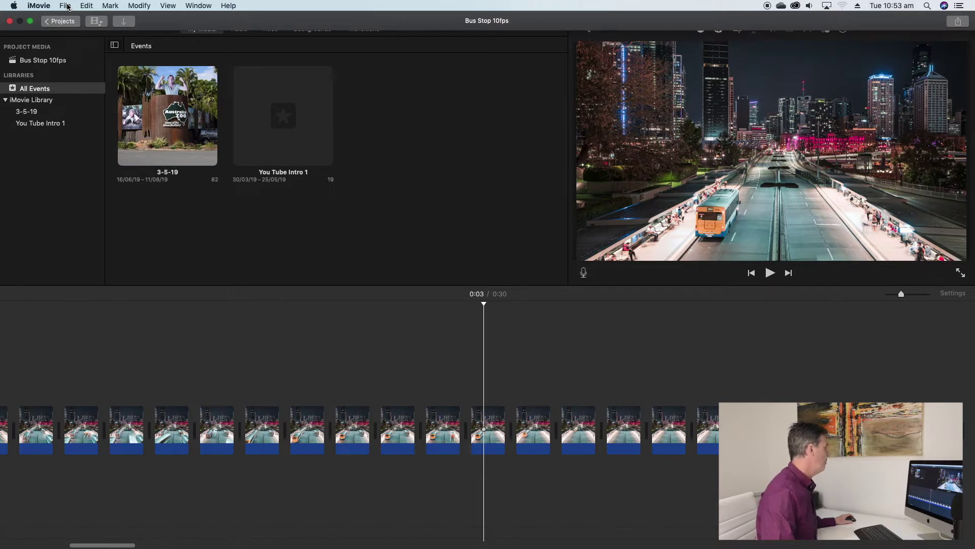
Open the File menu to reach the Share options for exporting the movie
left_click(66, 6)
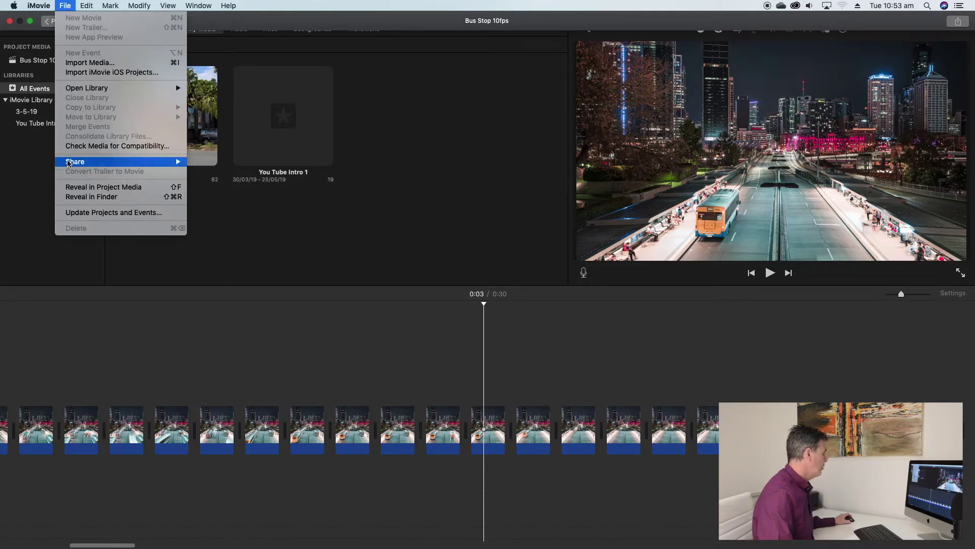
mouse_move(68, 163)
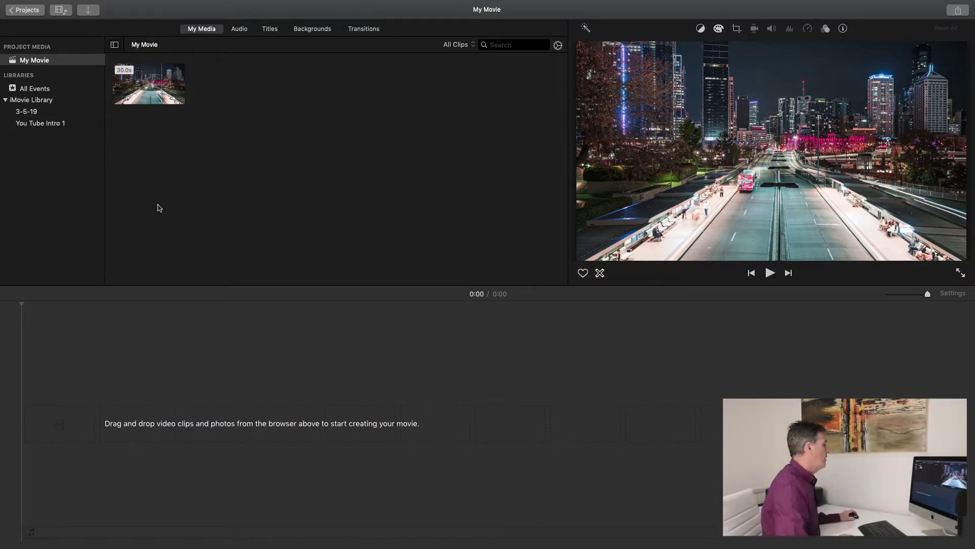
Add the 30-second time-lapse clip to the My Movie timeline and set a custom 240% speed
left_click(156, 95)
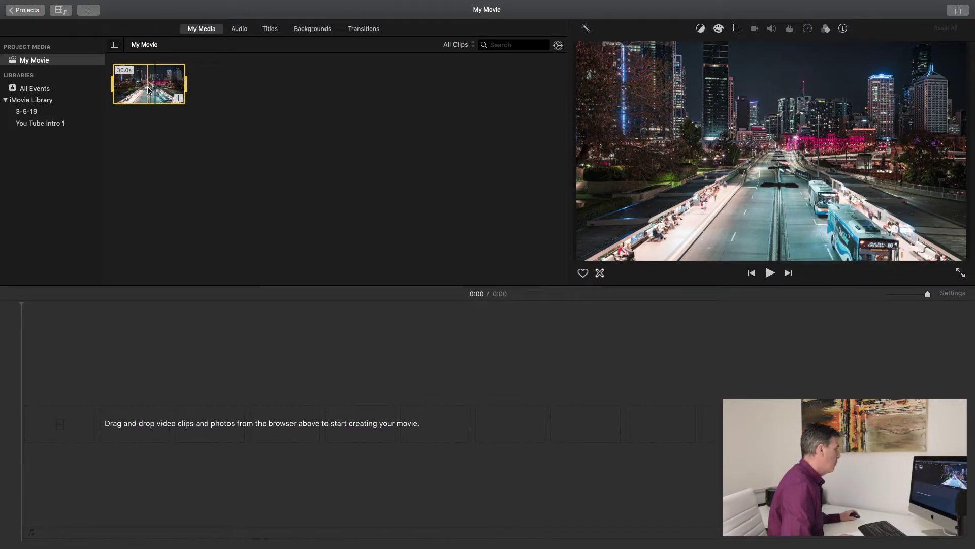
left_click_drag(149, 91, 113, 426)
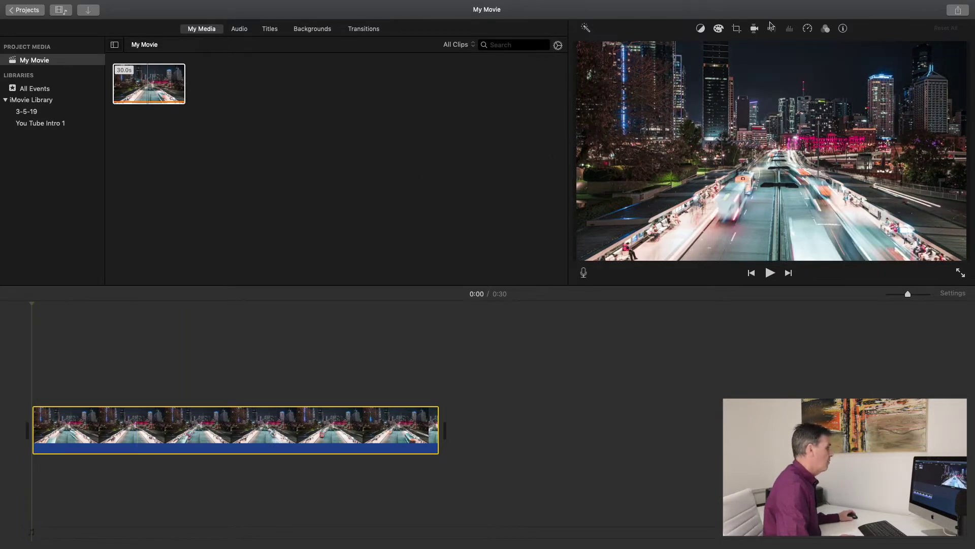
left_click(808, 30)
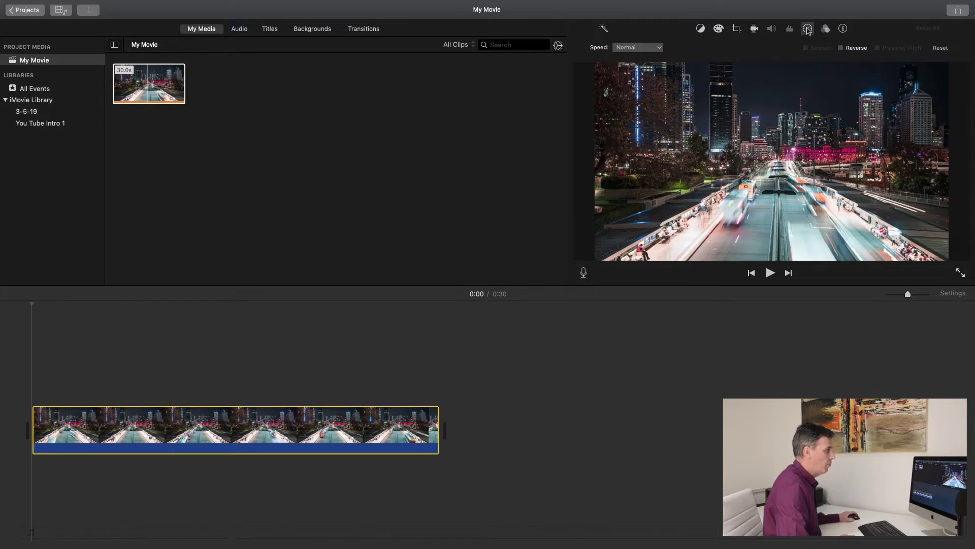
left_click(651, 48)
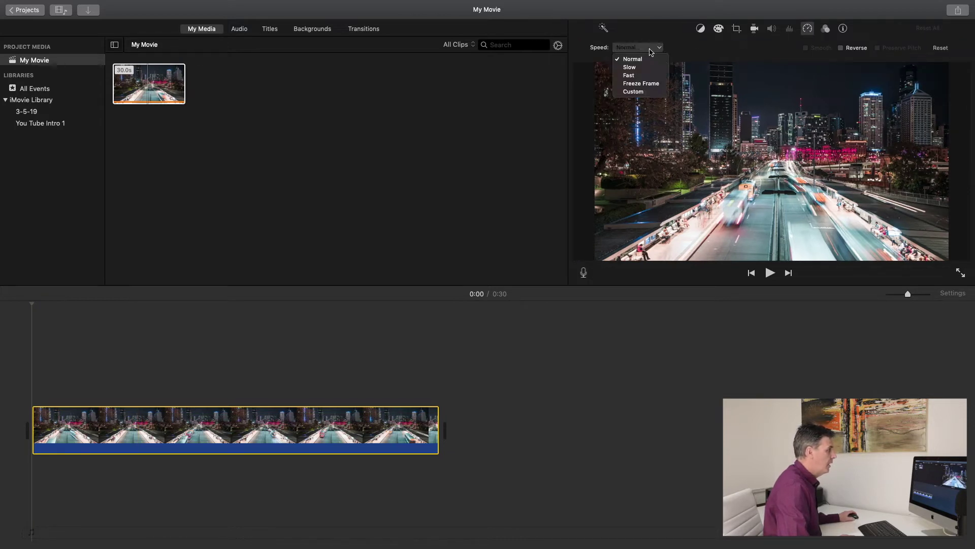
left_click(636, 92)
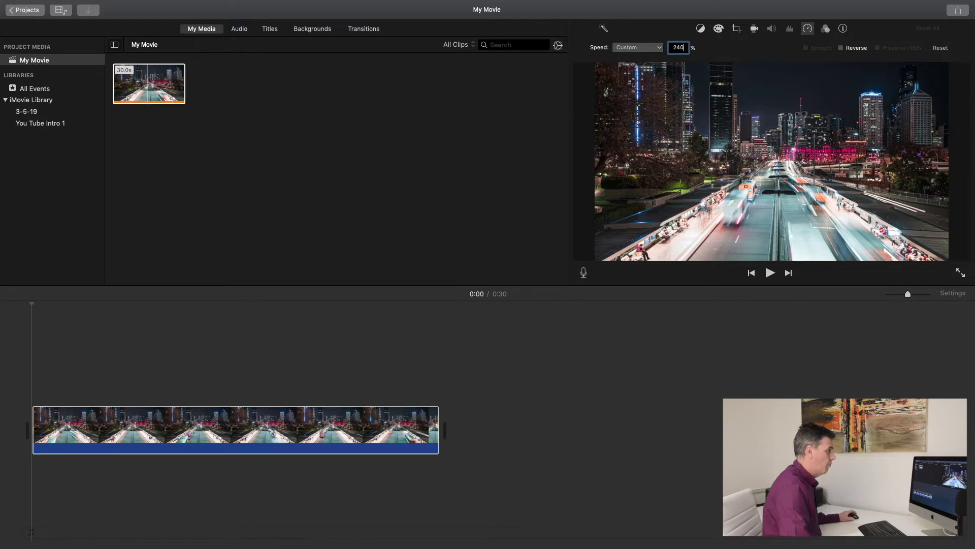
key("Return")
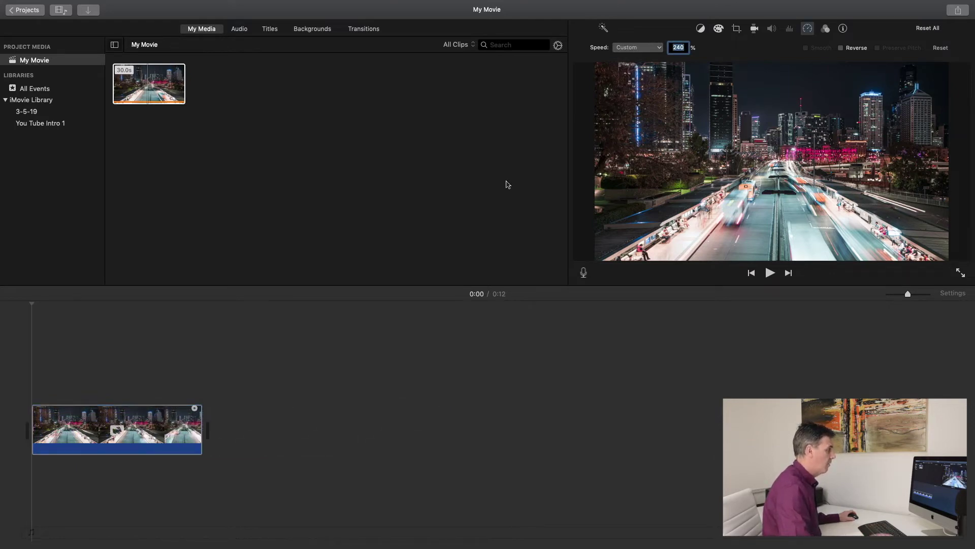
left_click(26, 396)
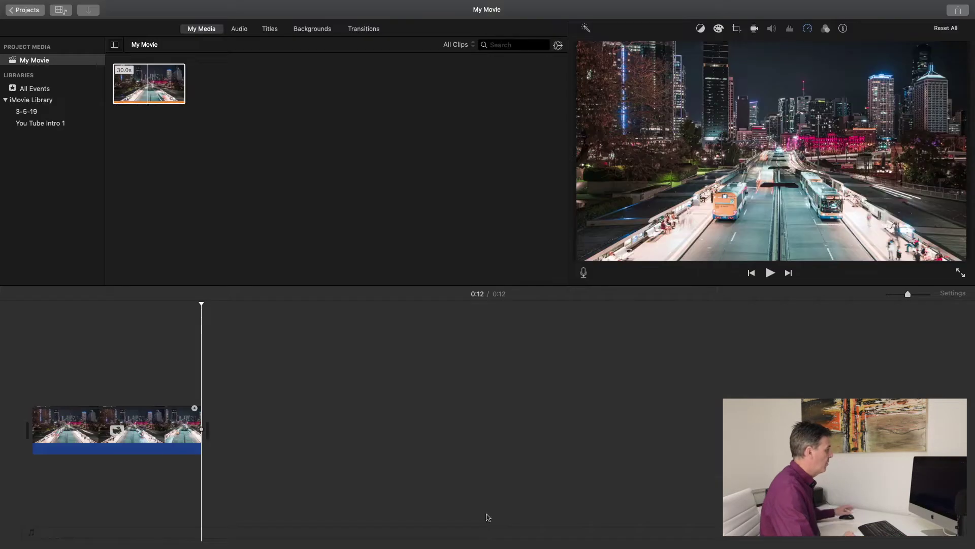
Return the clip's speed to 100% so it runs 0:30 again
left_click(808, 29)
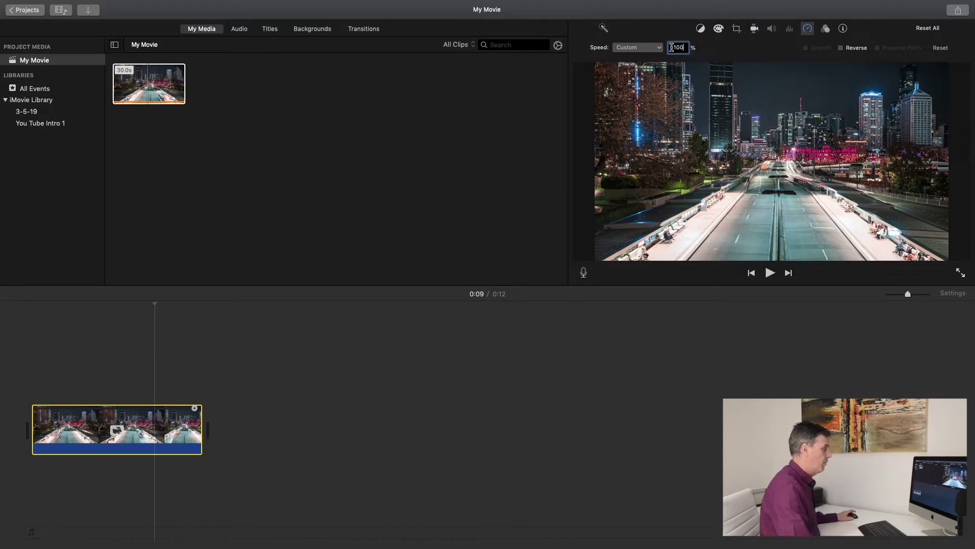
key("Return")
left_click(133, 331)
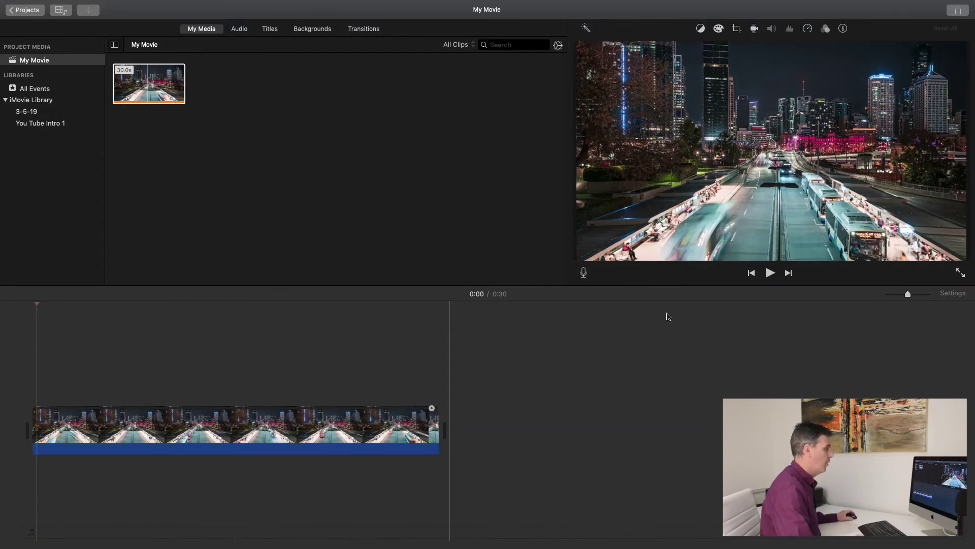